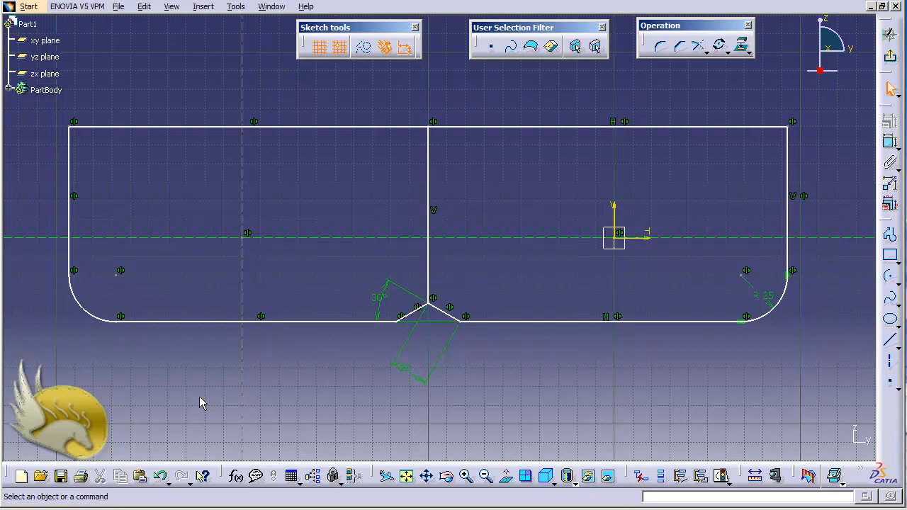
Sketch a horizontal rectangle in the empty area below the existing profile.
scroll(199, 397, "down", 8)
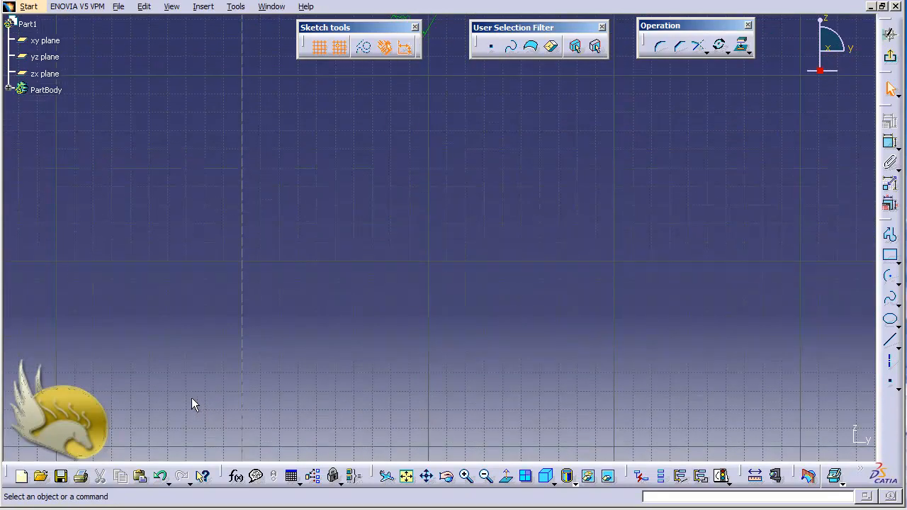
left_click(890, 255)
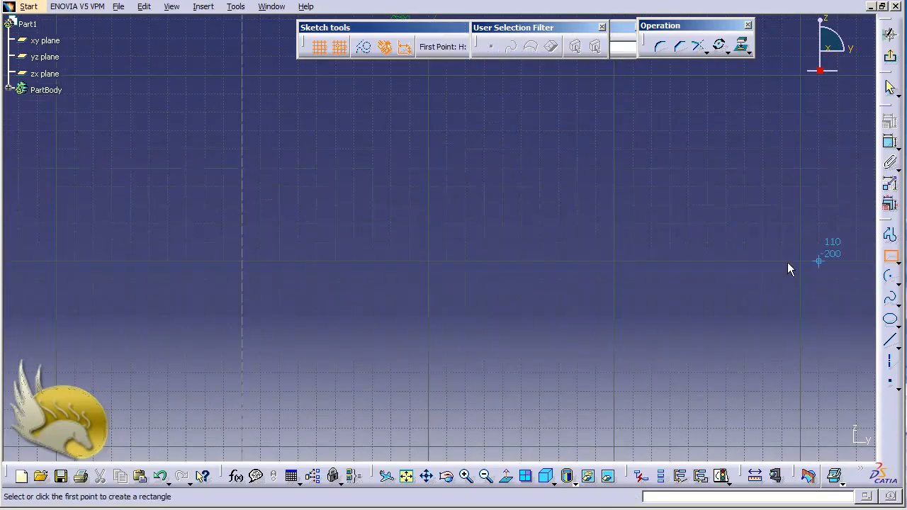
left_click(328, 199)
left_click(558, 261)
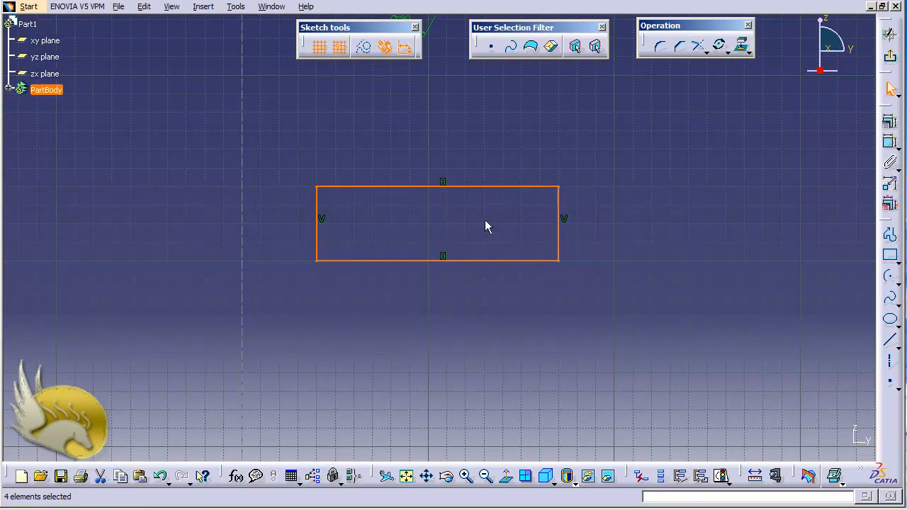
Rotate the rectangle 30 degrees about its upper-right corner with duplicate mode turned off.
left_click(719, 46)
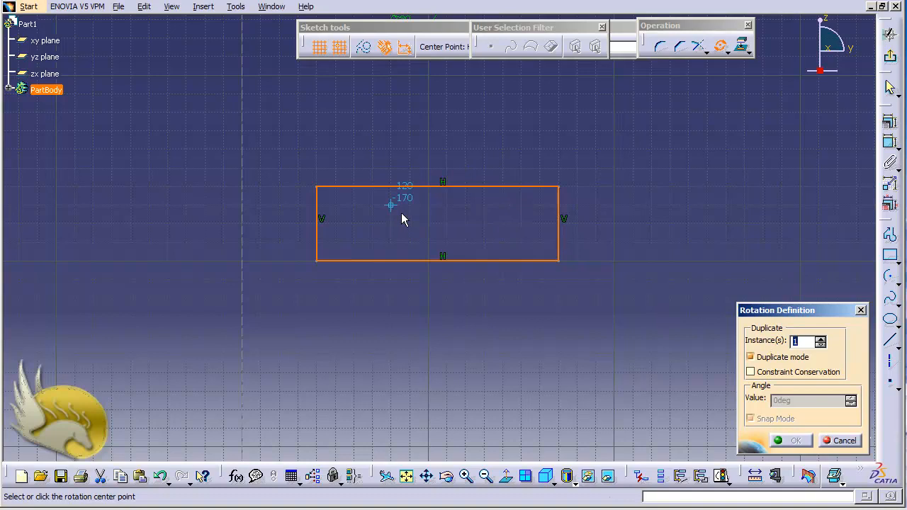
left_click(755, 359)
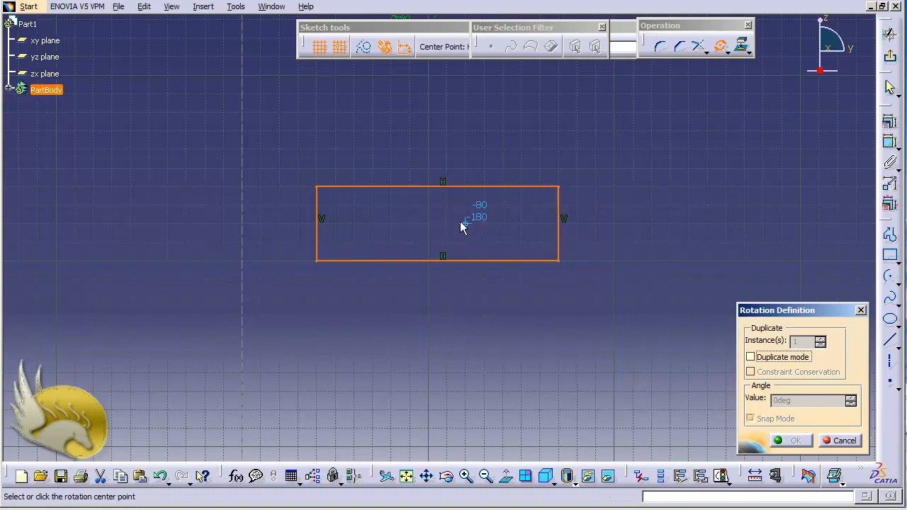
left_click(565, 187)
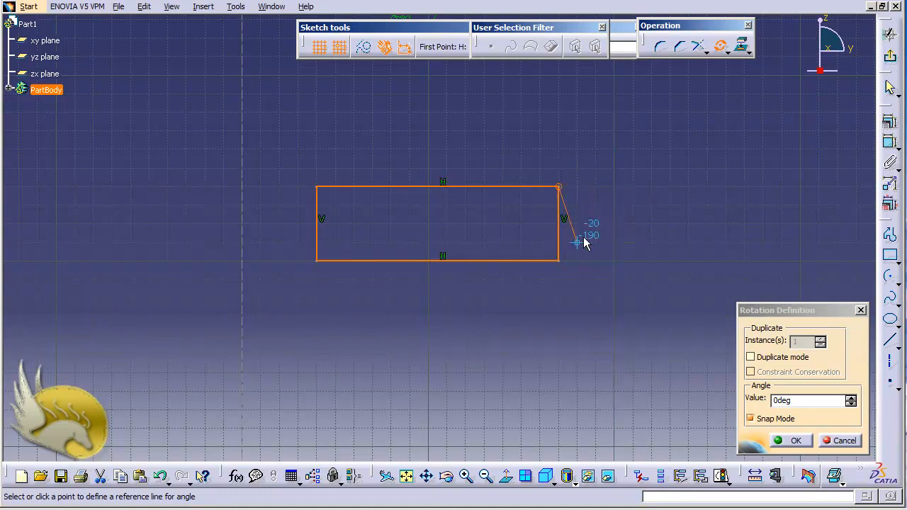
left_click(647, 225)
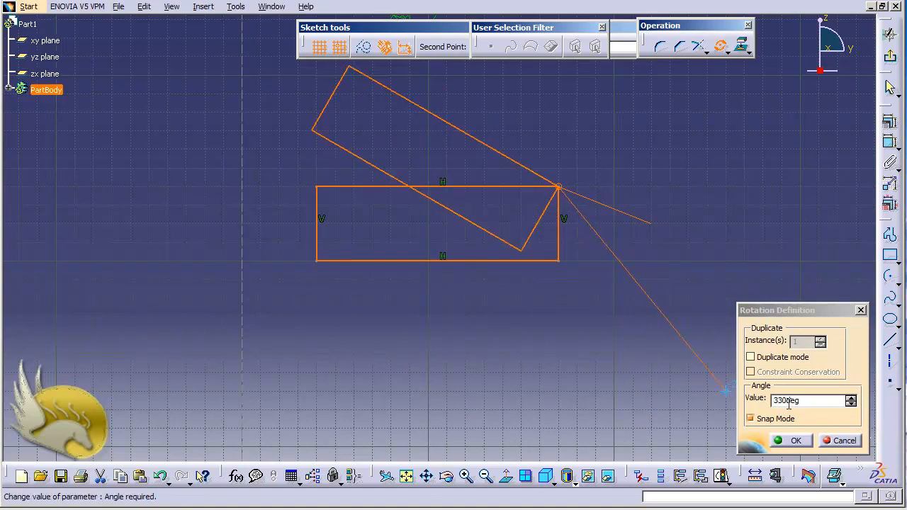
left_click_drag(814, 403, 757, 407)
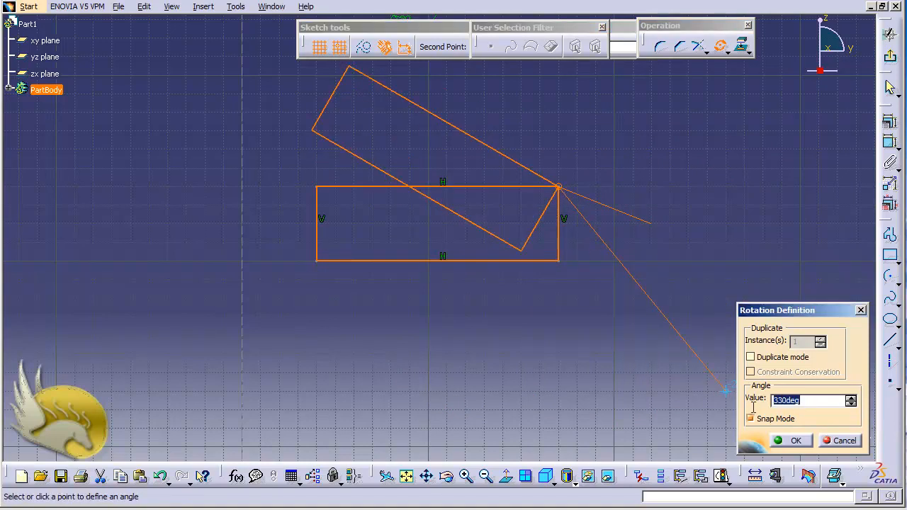
type("30")
key("Return")
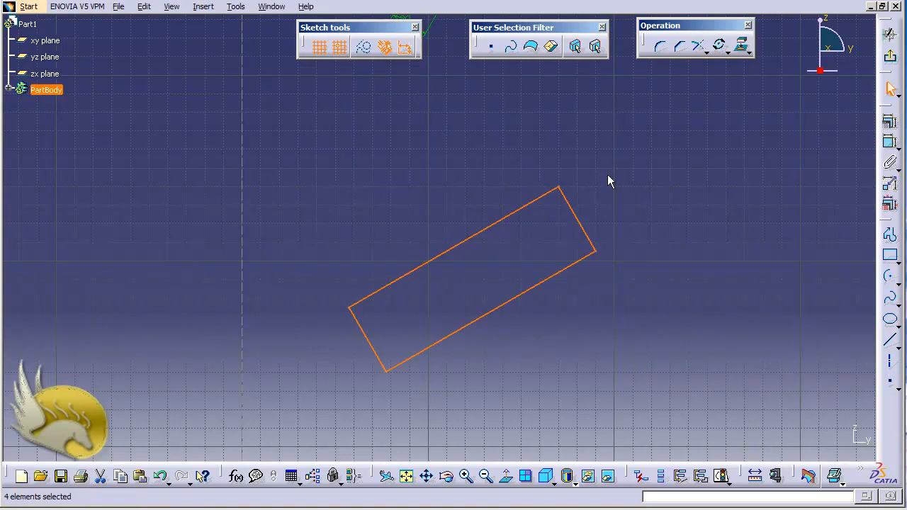
Rotate the tilted rectangle about its approximate centre in duplicate mode, with 3 instances at 60 degrees.
left_click(719, 46)
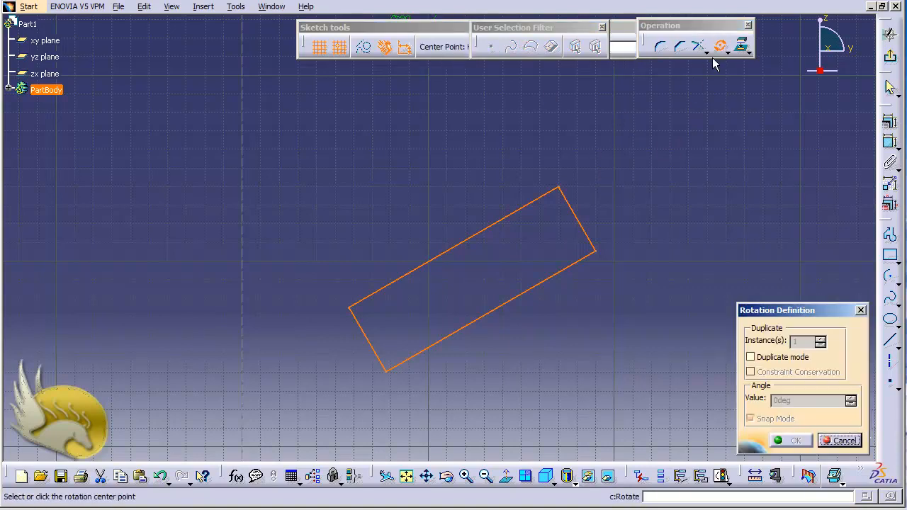
left_click(751, 358)
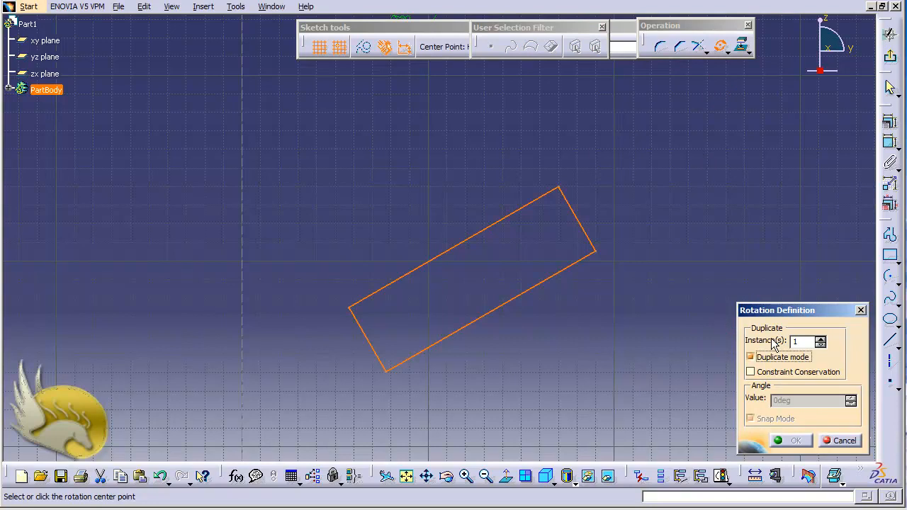
double_click(802, 341)
type("3")
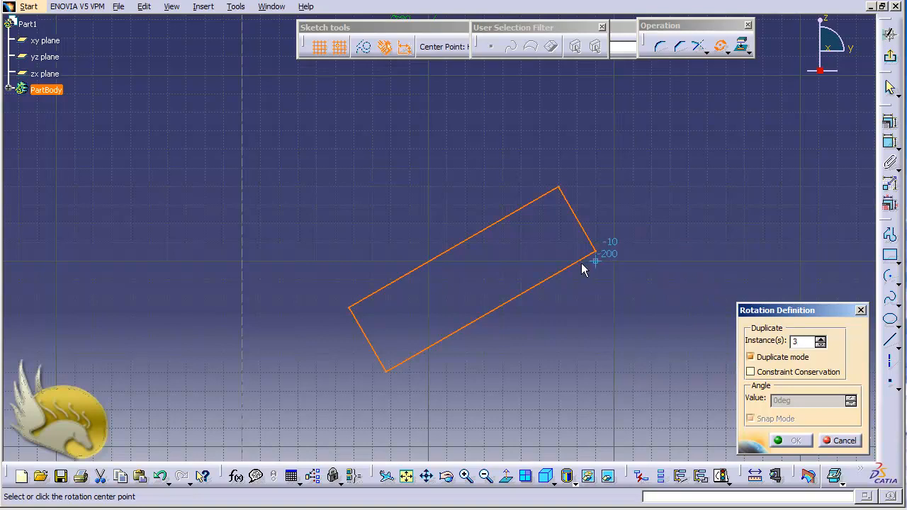
left_click(465, 280)
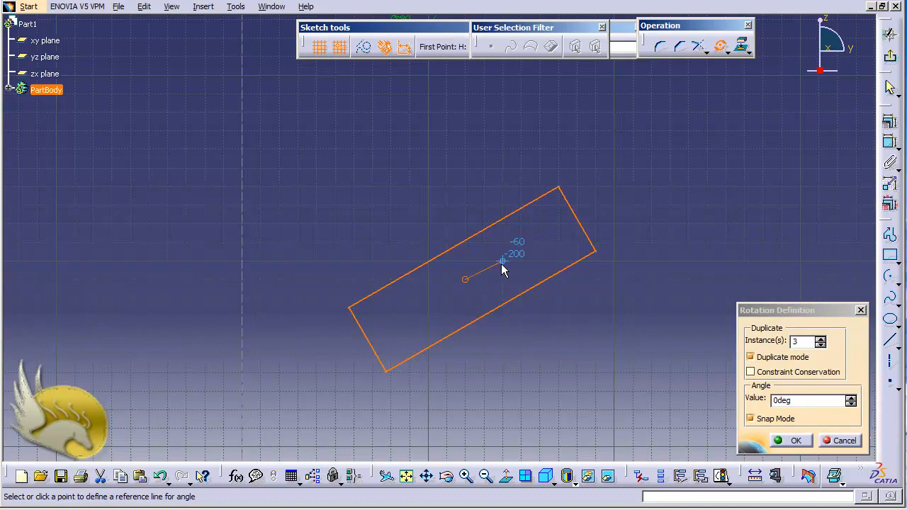
left_click(502, 262)
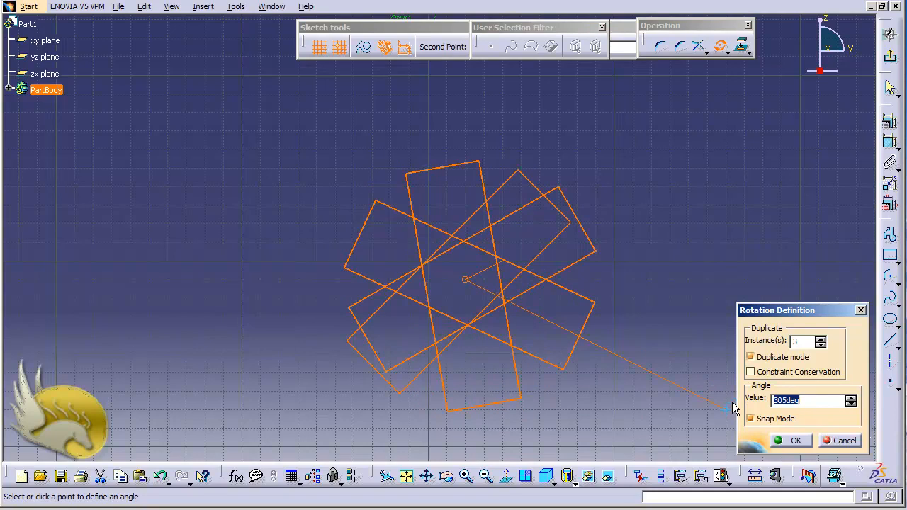
type("60")
key("Return")
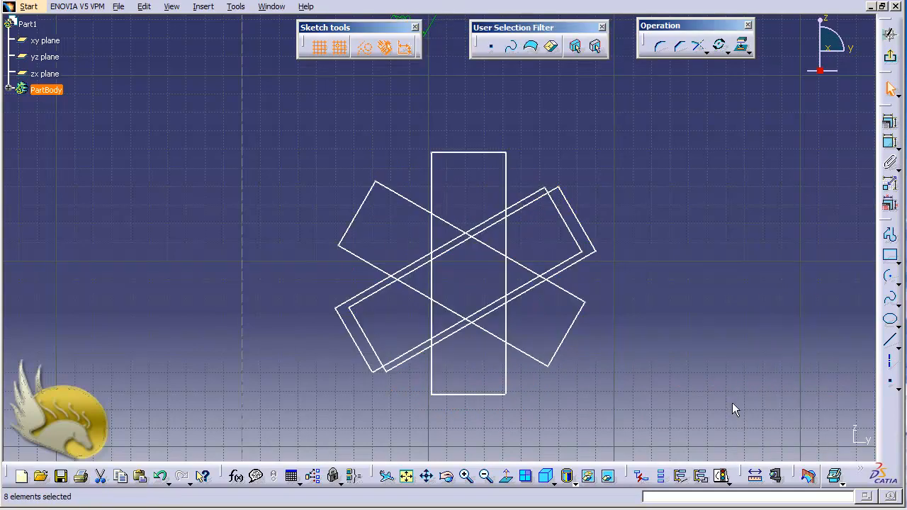
left_click(549, 289)
left_click(9, 89)
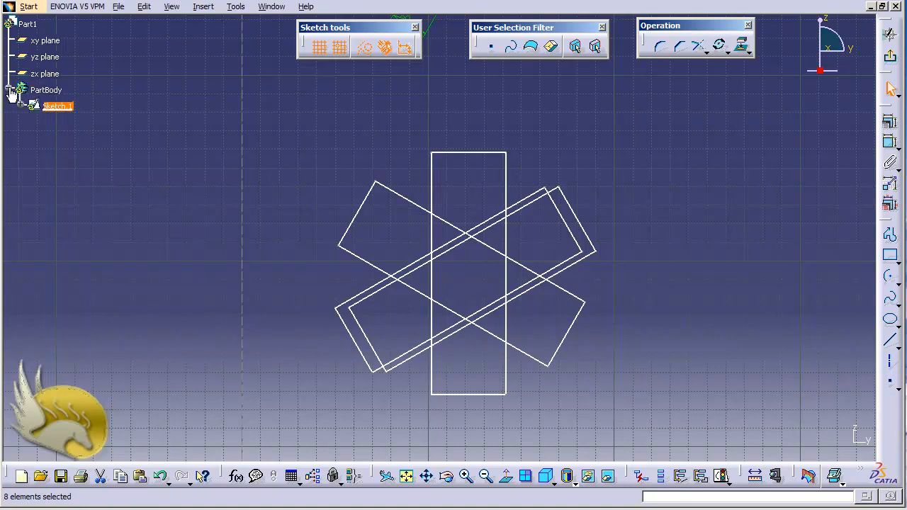
left_click(21, 106)
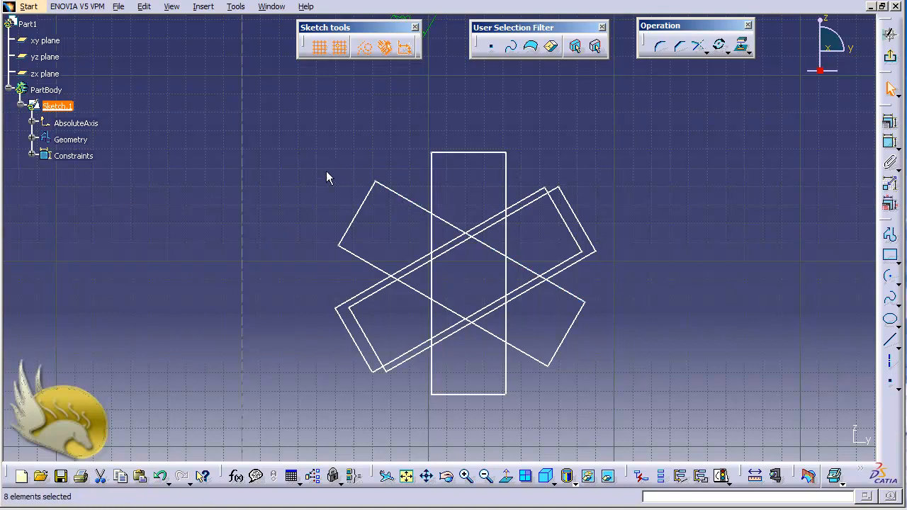
left_click(22, 105)
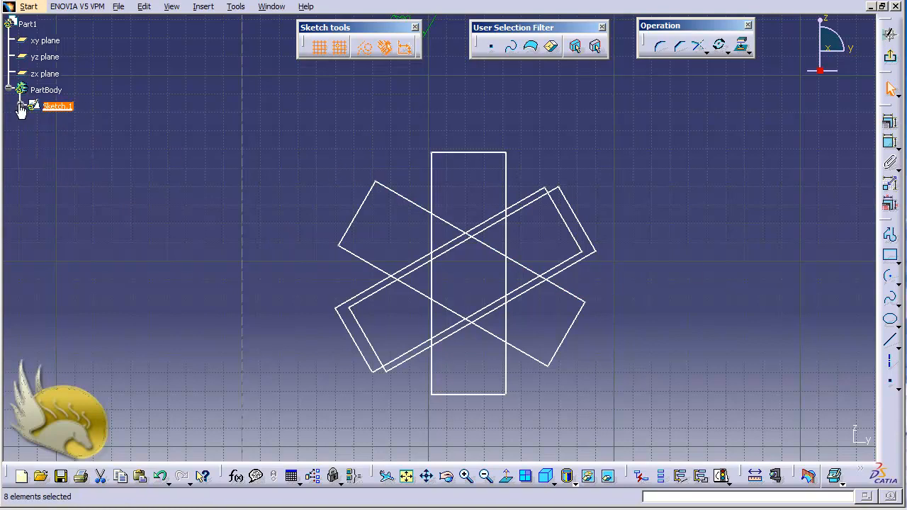
left_click(8, 90)
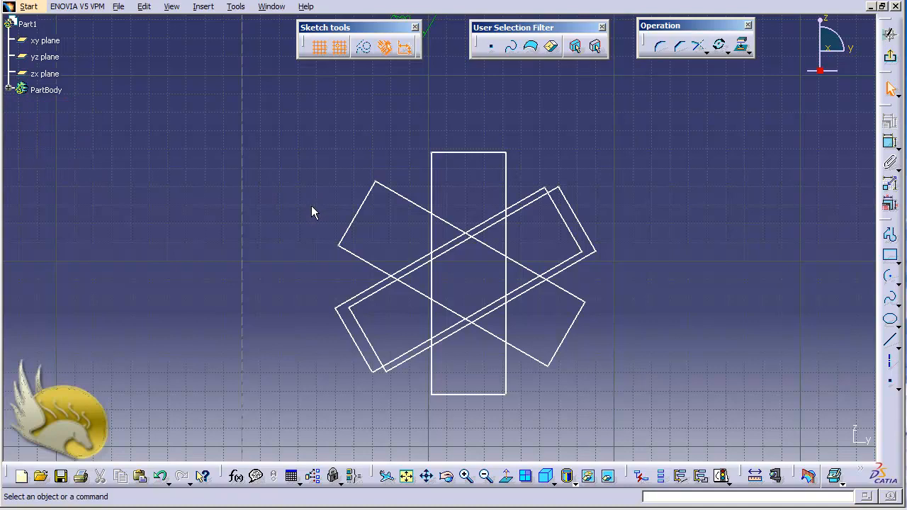
Undo the rotated duplication of the tilted rectangle.
key("ctrl+z")
key("ctrl+z")
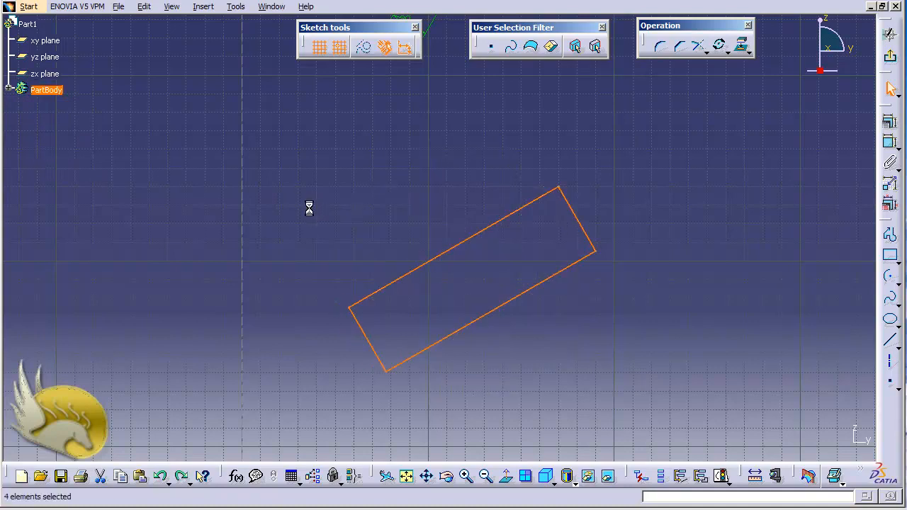
Duplicate the tilted rectangle by rotation about its approximate centre, with 2 instances at 60 degrees.
left_click(720, 46)
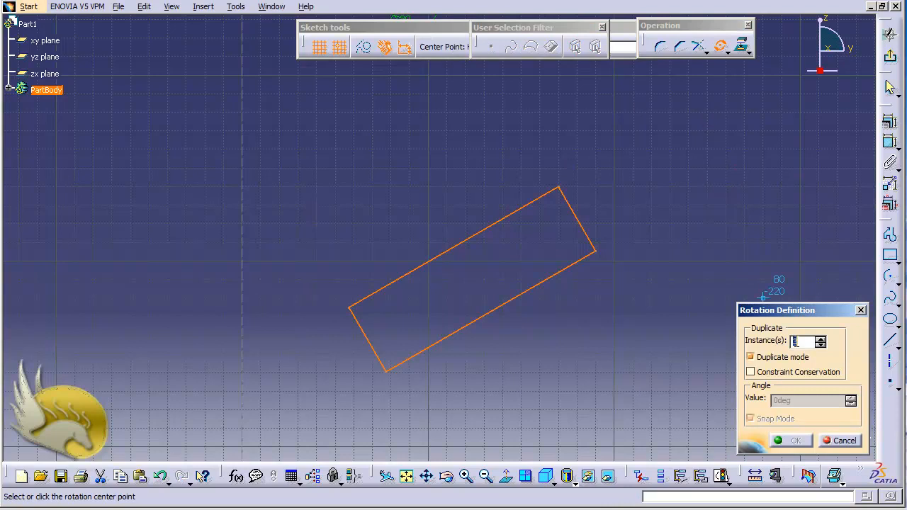
left_click(468, 280)
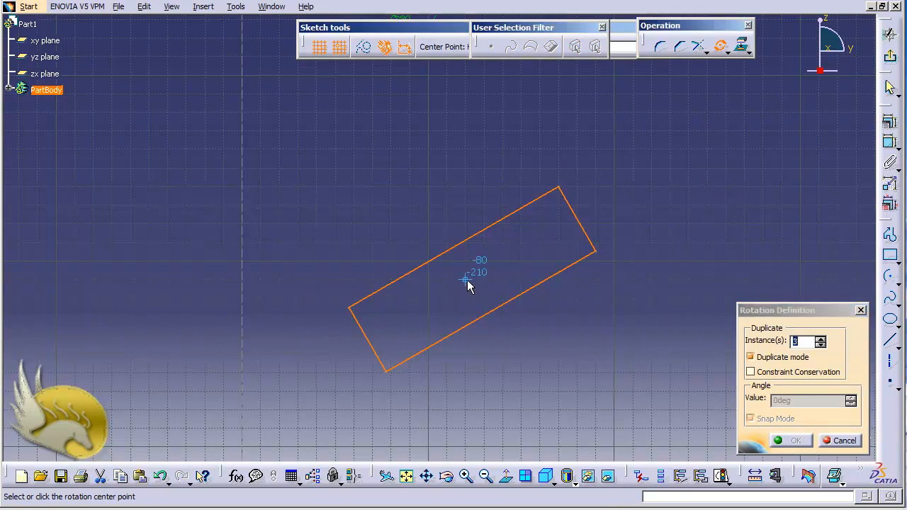
left_click(501, 260)
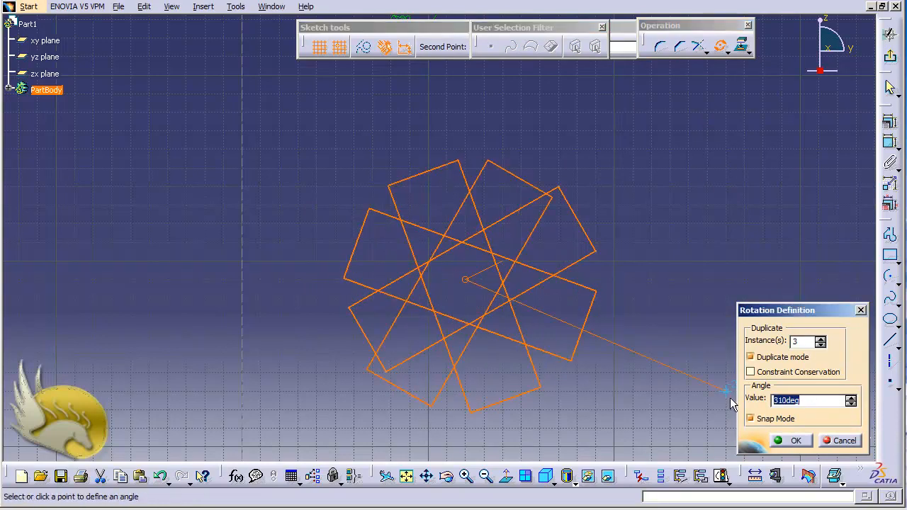
type("60")
left_click(803, 344)
double_click(795, 342)
type("2")
left_click(791, 440)
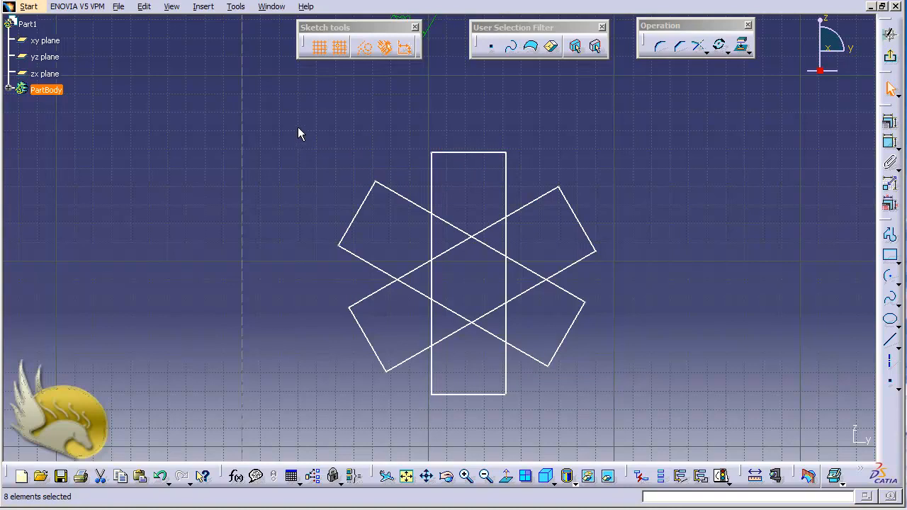
Scale all three crossed rectangles by 2.5 about their common centre, keeping duplicate mode and conservation of the constraints on.
mouse_move(296, 121)
left_mouse_down()
mouse_move(476, 222)
mouse_move(615, 400)
left_mouse_up()
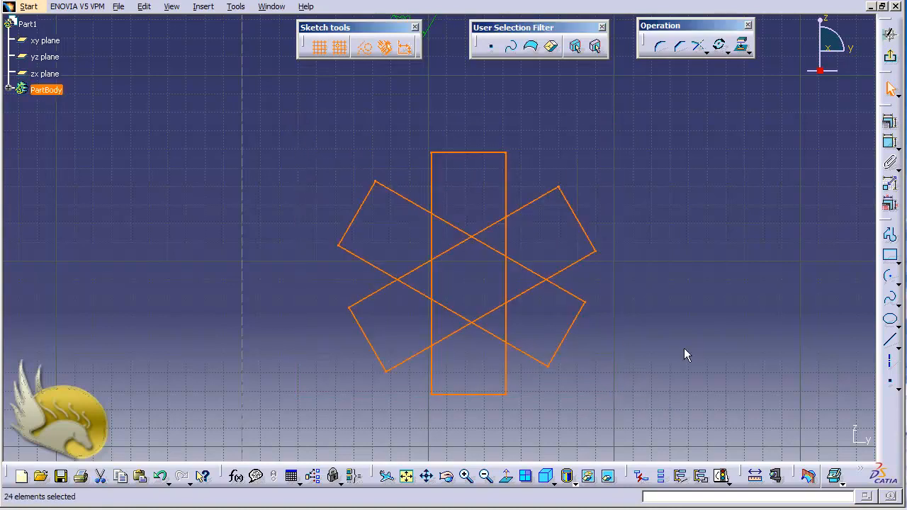
left_click(727, 54)
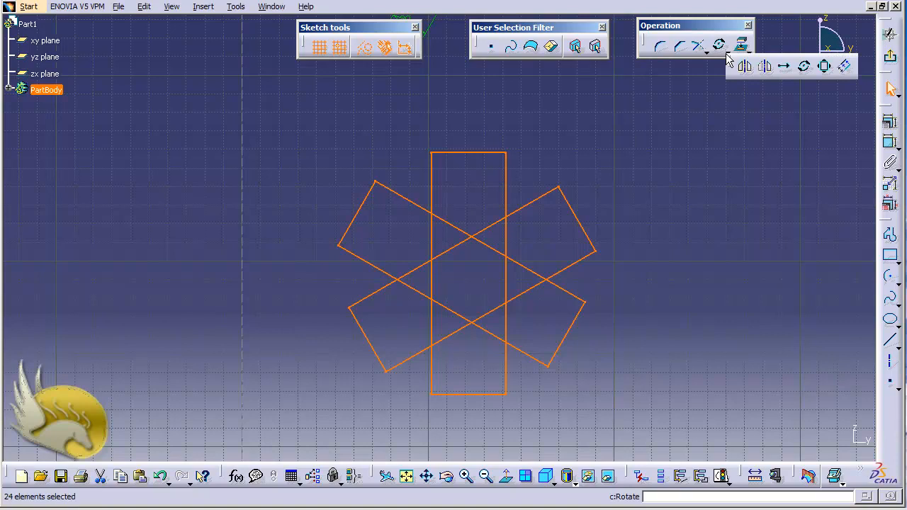
left_click(825, 68)
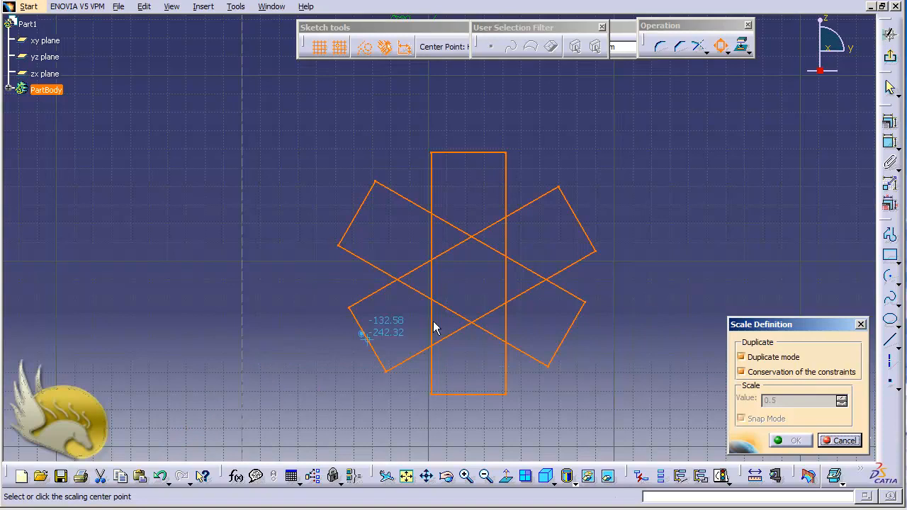
left_click(471, 282)
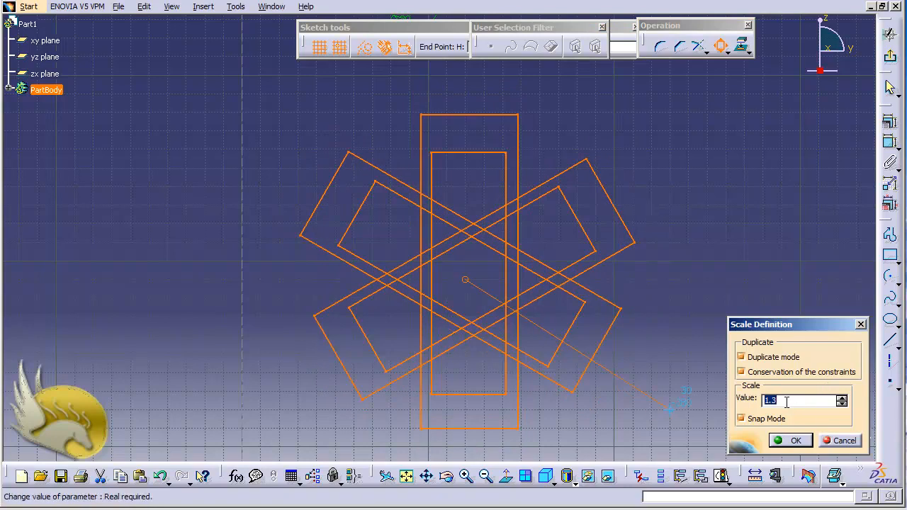
type("2.5")
key("Return")
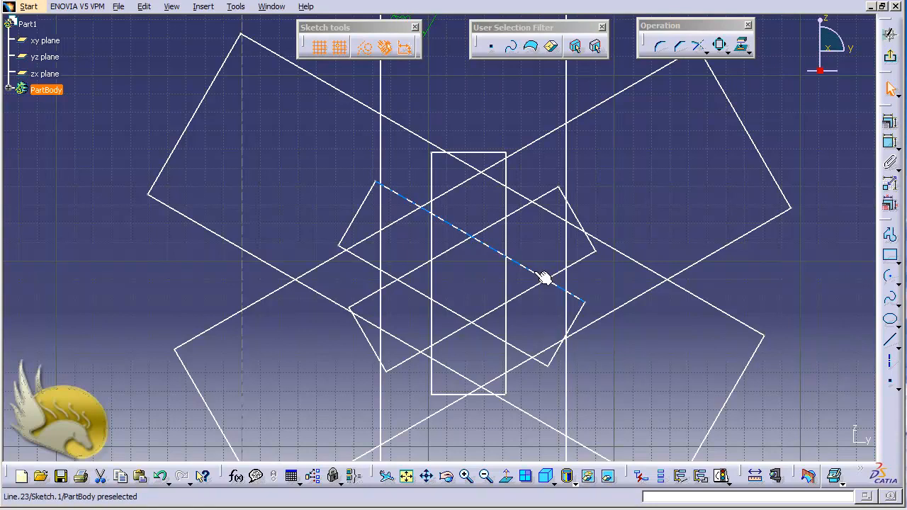
key("ctrl+a")
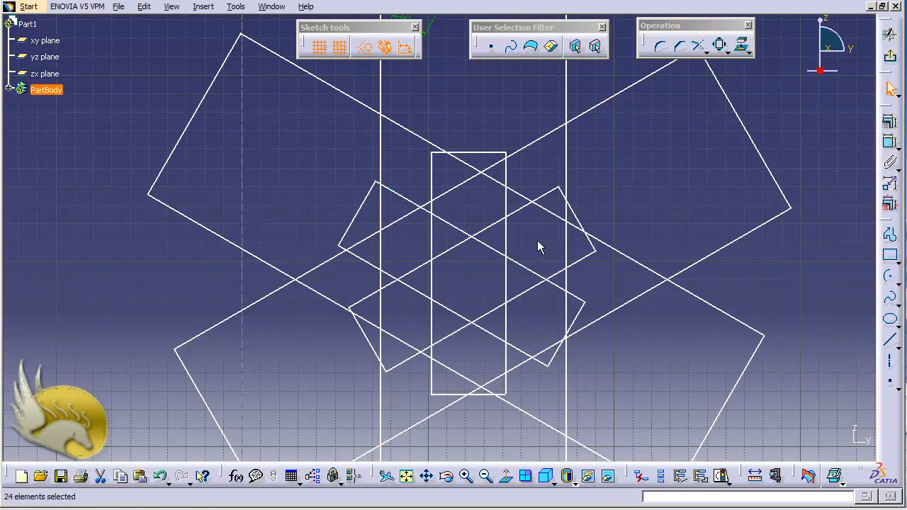